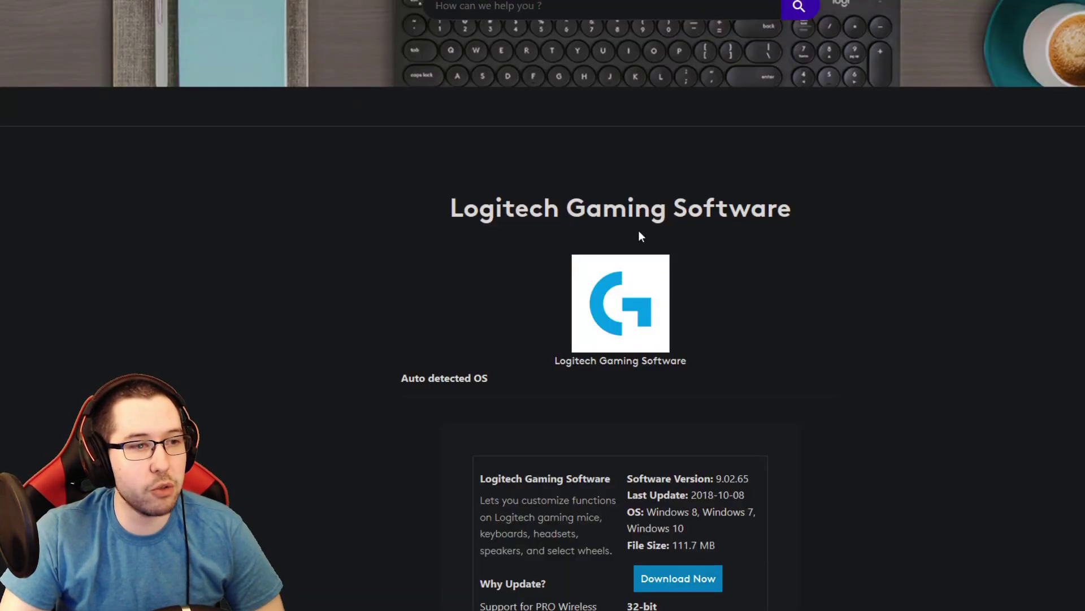
- Show all downloads on the Logitech Support page and list the Windows 10 versions
scroll(571, 235, down, 5)
scroll(481, 142, down, 3)
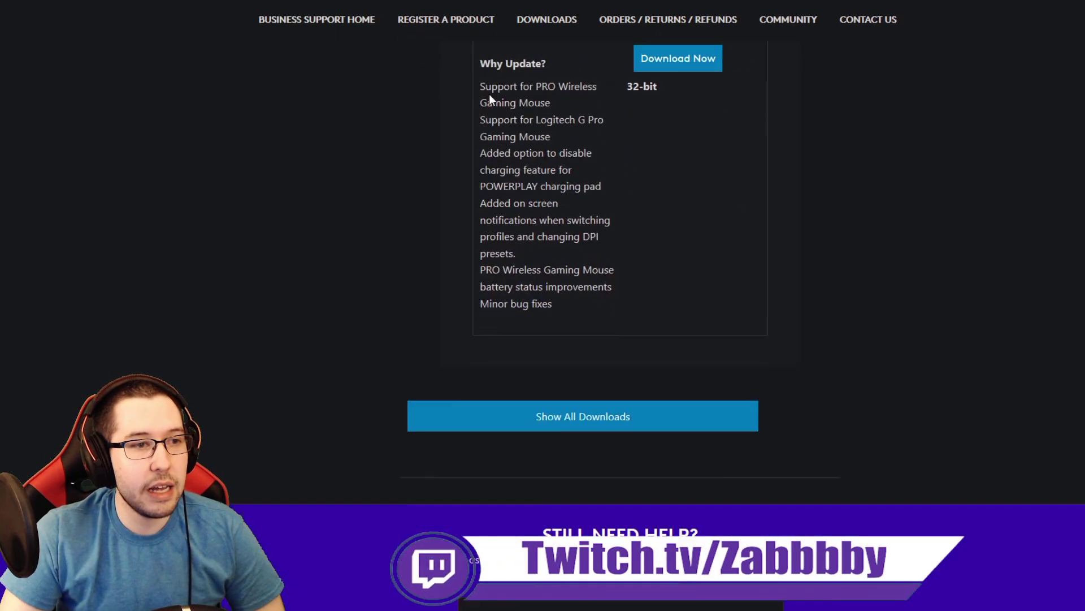
scroll(425, 188, up, 10)
scroll(415, 227, down, 10)
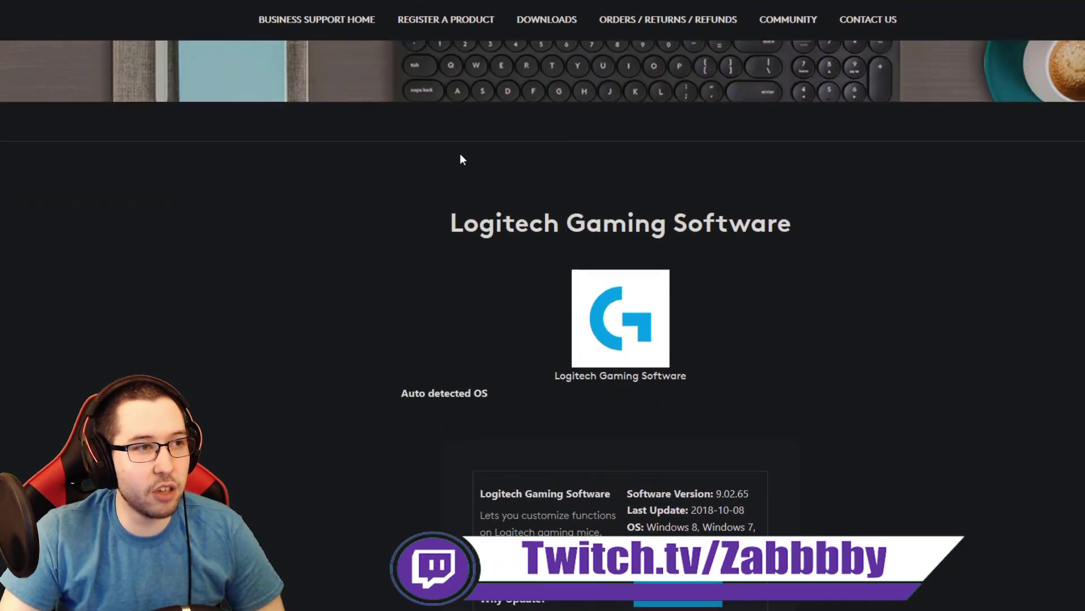
click(564, 308)
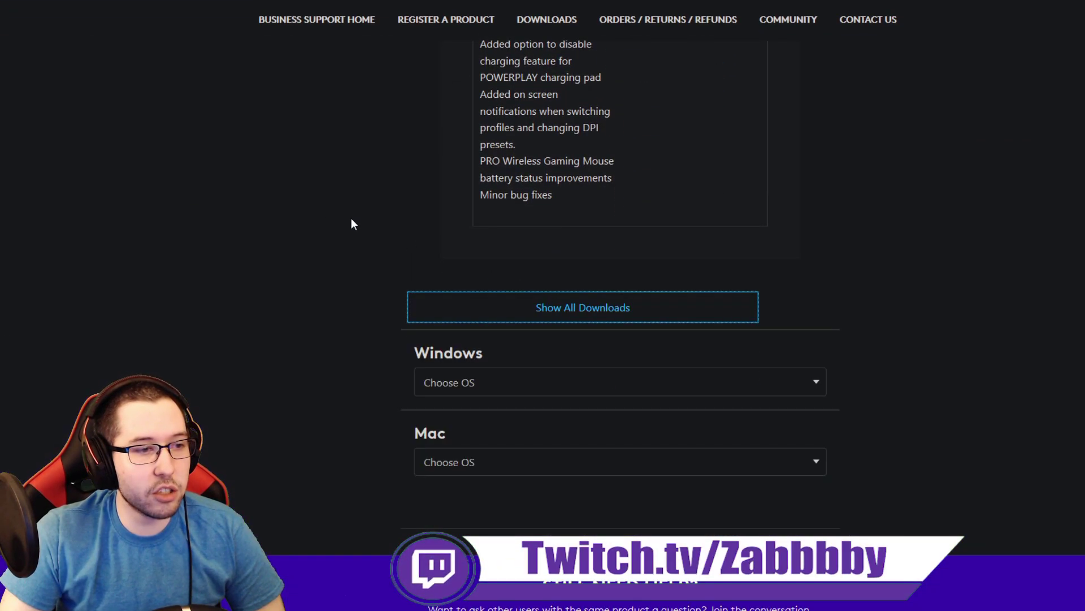
scroll(560, 228, down, 3)
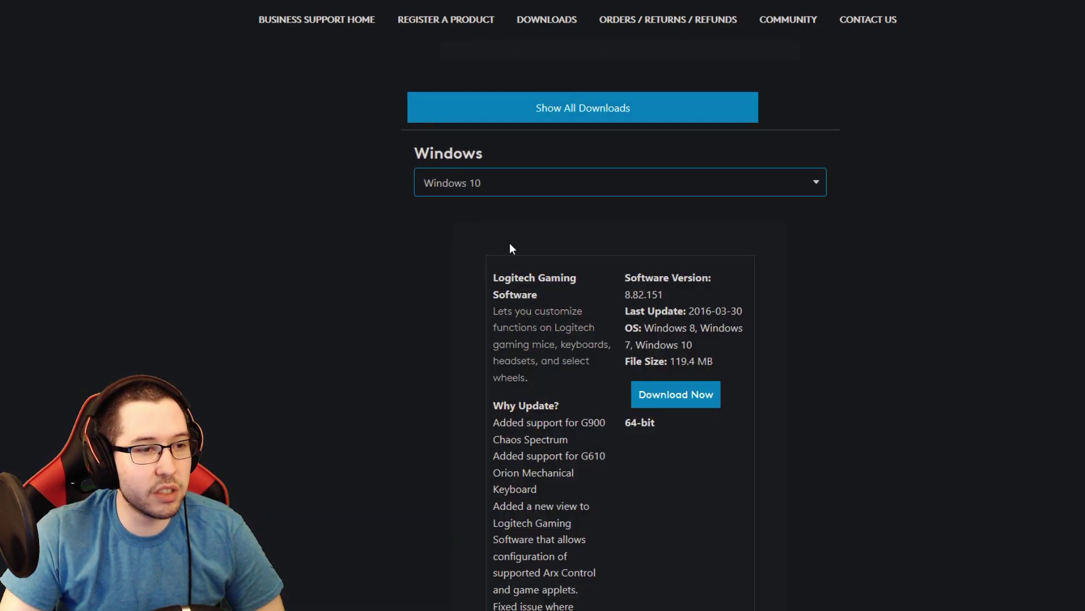
- Highlight the 8.82.151 version number and compare it with the other listed versions
drag(626, 295, 672, 305)
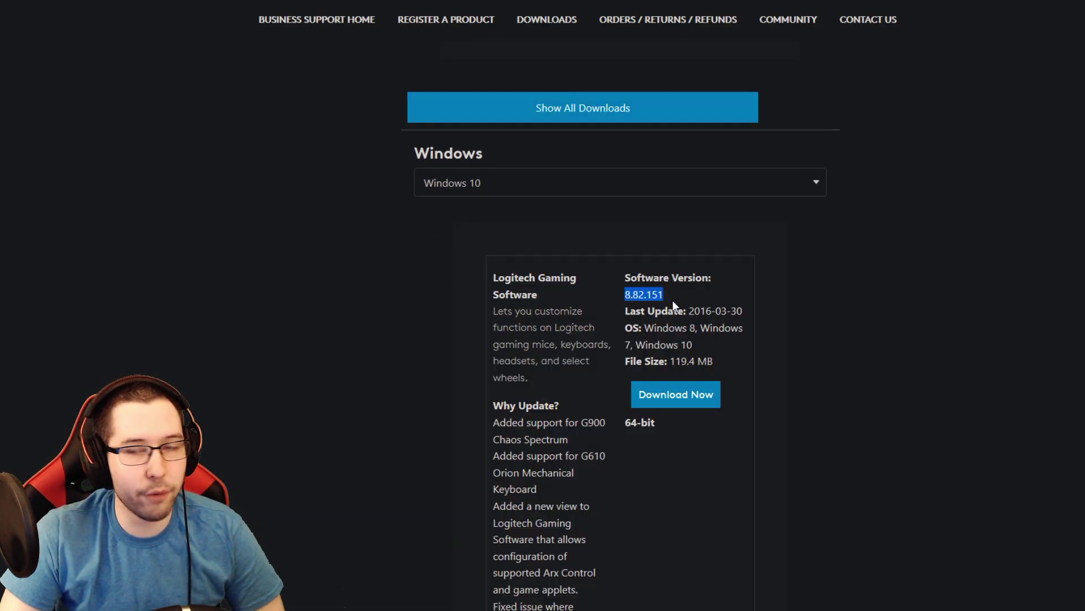
click(771, 305)
drag(625, 294, 680, 294)
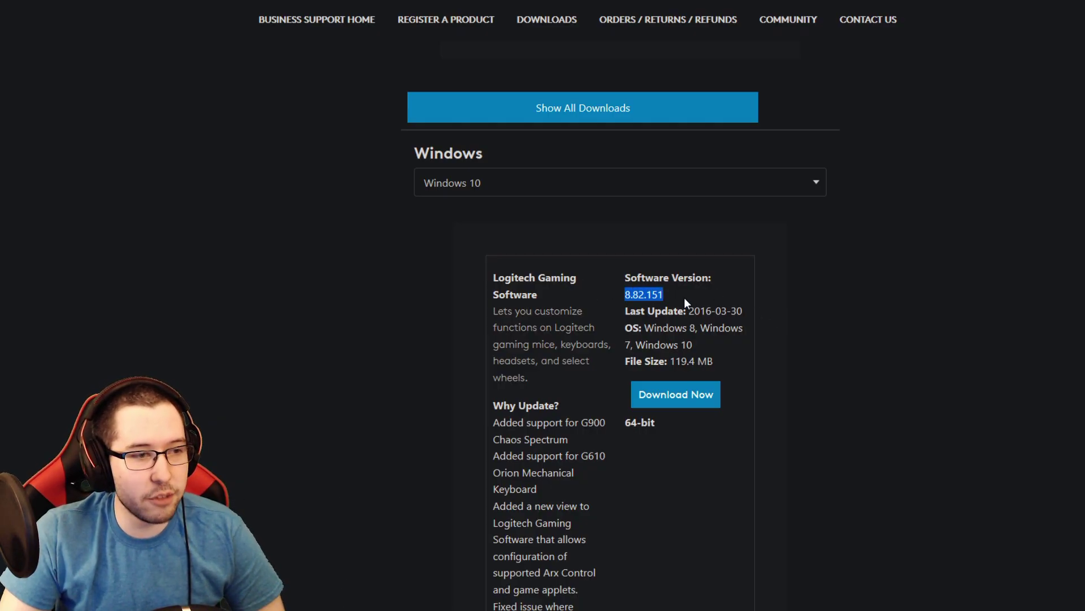
click(633, 305)
scroll(608, 307, down, 8)
scroll(609, 307, down, 15)
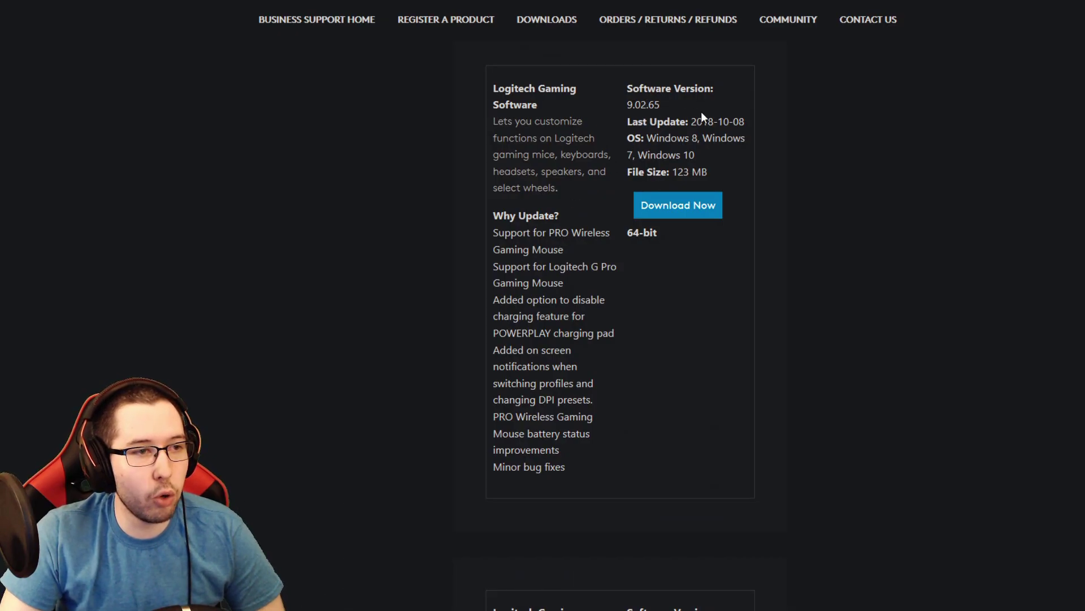
scroll(635, 146, down, 3)
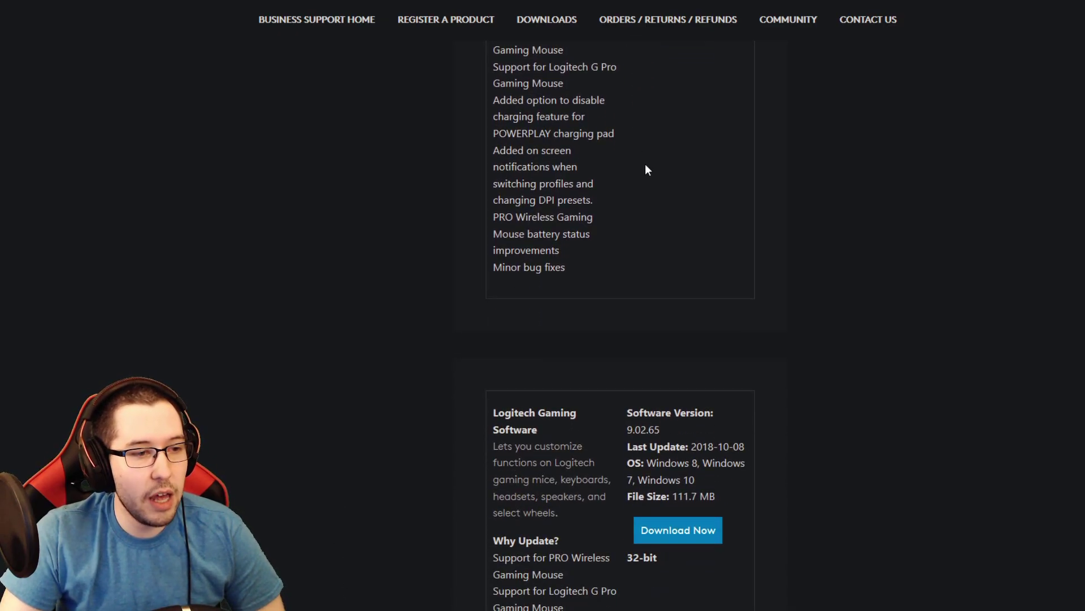
scroll(646, 165, down, 5)
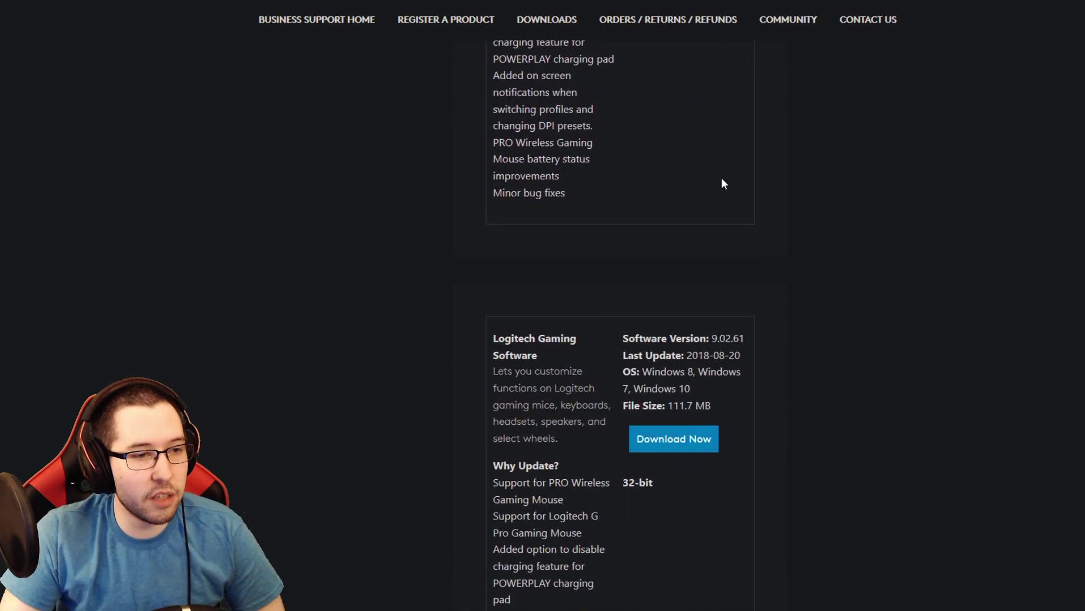
scroll(720, 175, up, 10)
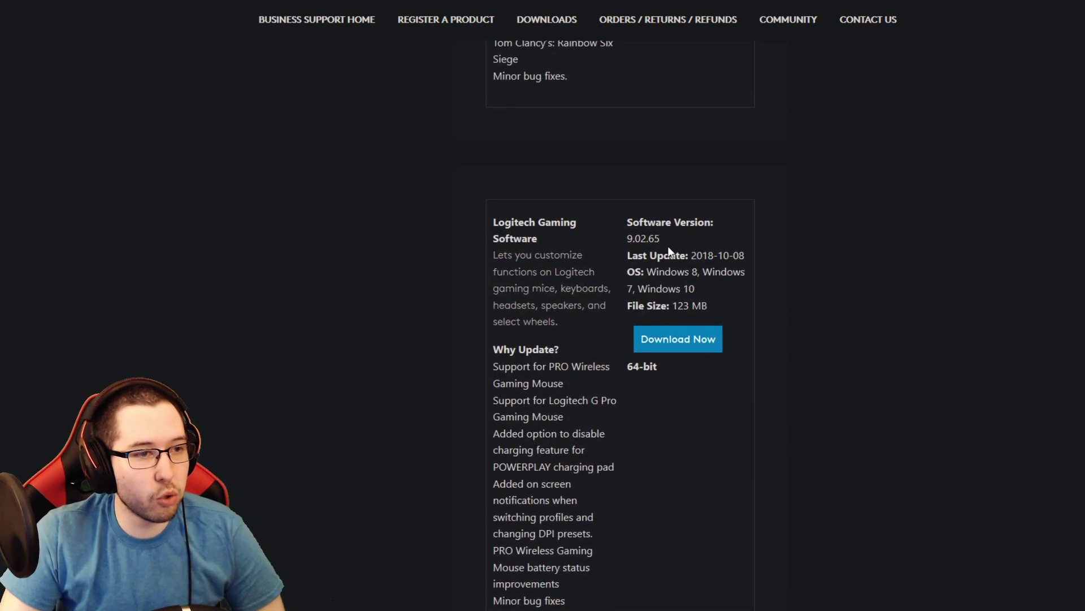
scroll(667, 248, up, 4)
scroll(661, 249, down, 4)
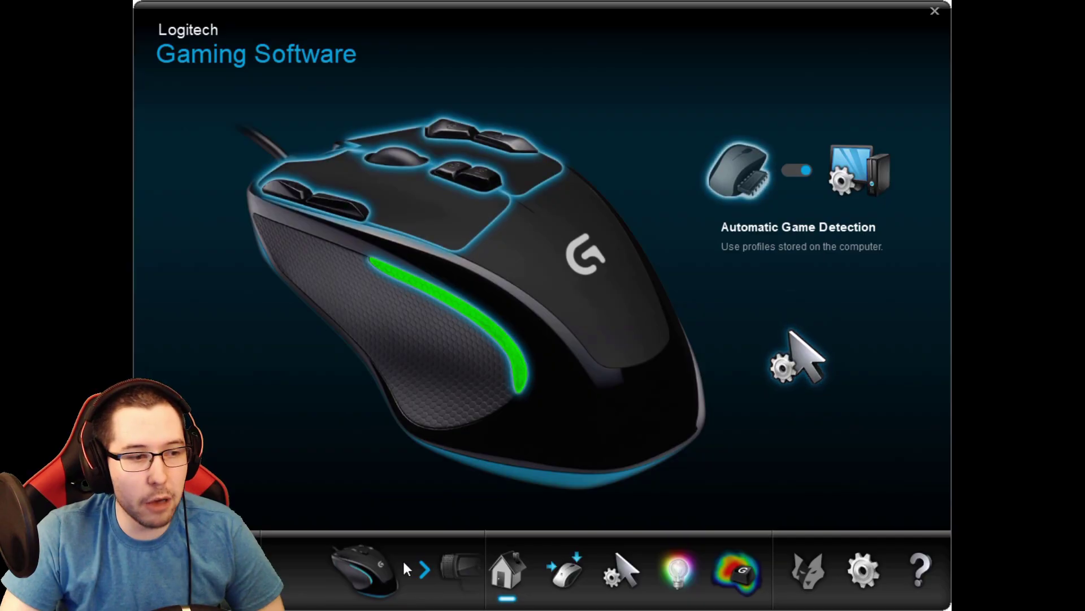
- Cycle the device carousel to the G920 wheel and open its button-assignment view
click(424, 569)
click(423, 570)
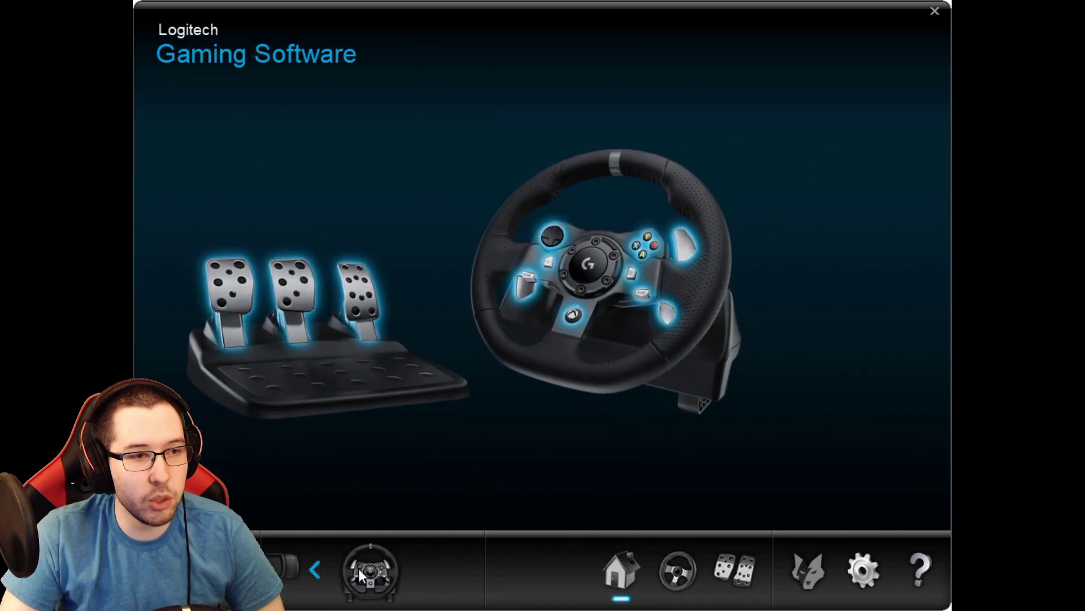
click(312, 571)
click(314, 570)
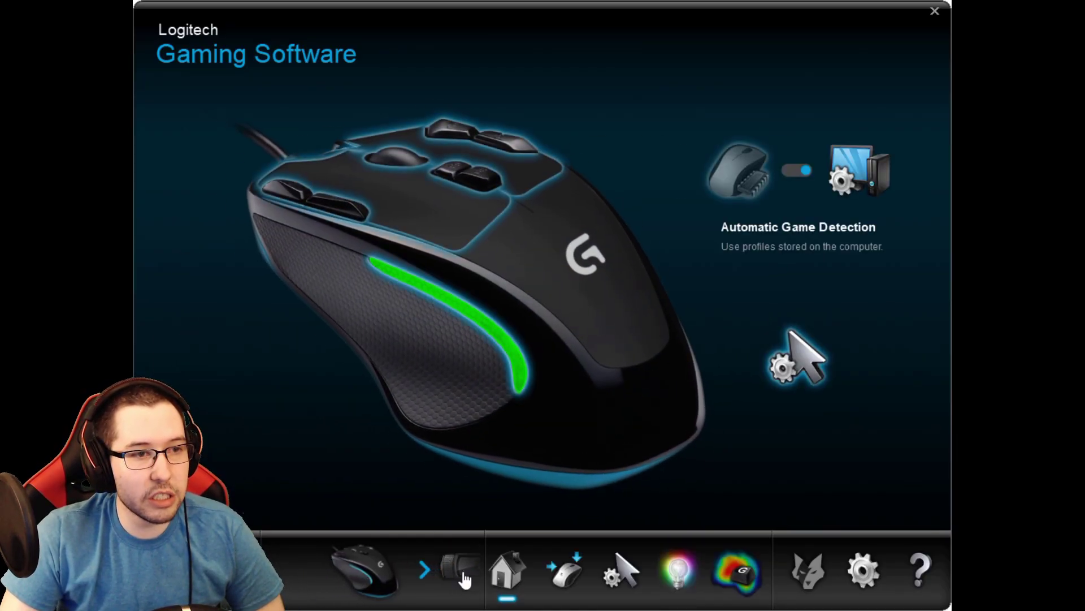
click(424, 570)
click(424, 570)
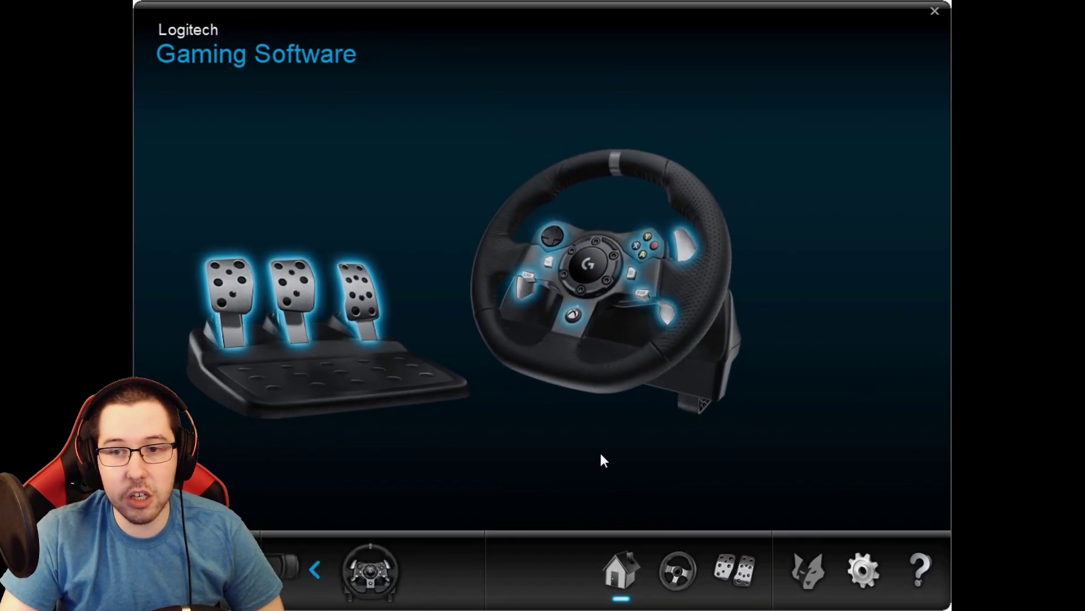
click(678, 569)
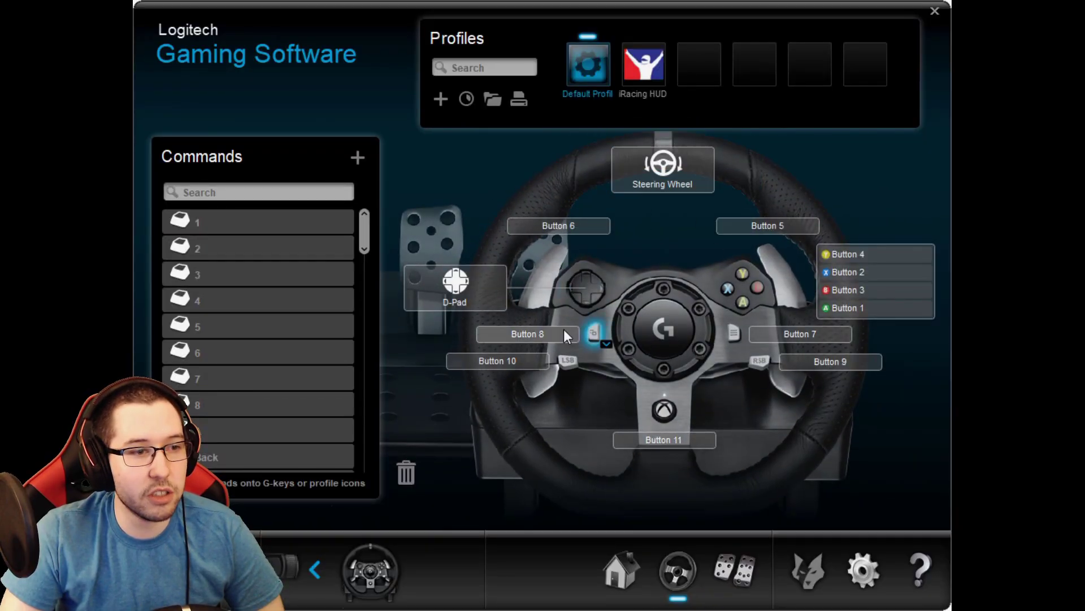
drag(382, 221, 613, 106)
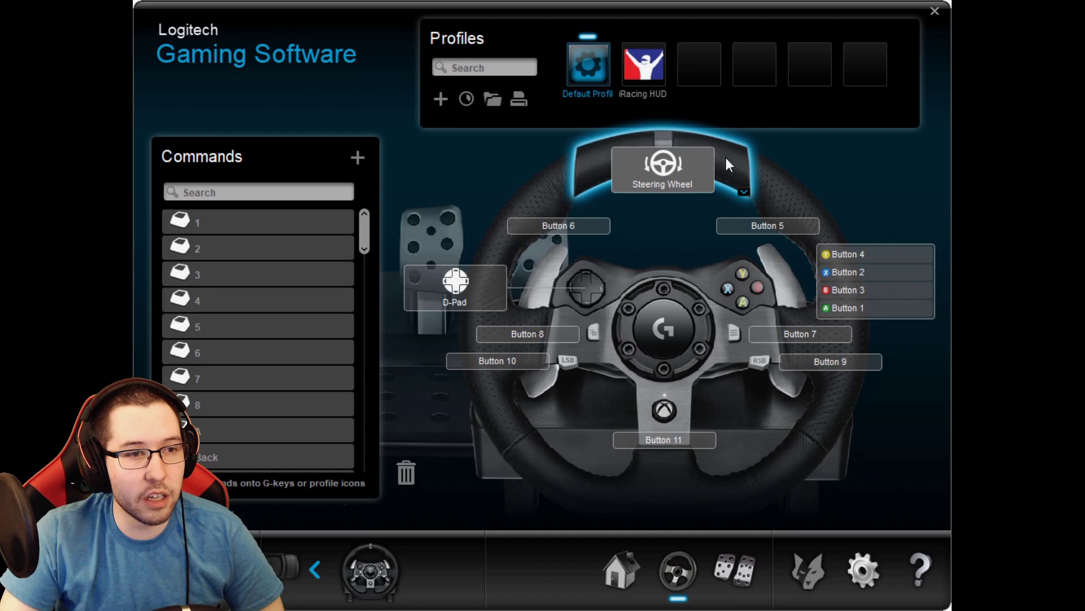
- Give the Steering Wheel axis a 900-degree range, 50% sensitivity and centering spring off
click(795, 165)
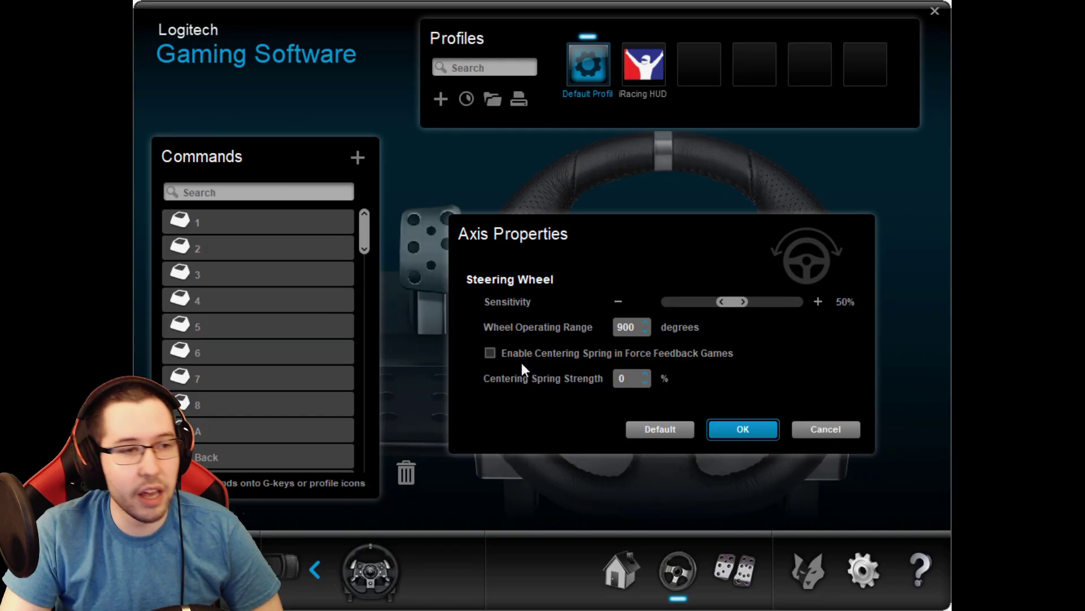
- Search 'usb game' to open Game Controllers, centre the window, and select the G920 wheel
key(super)
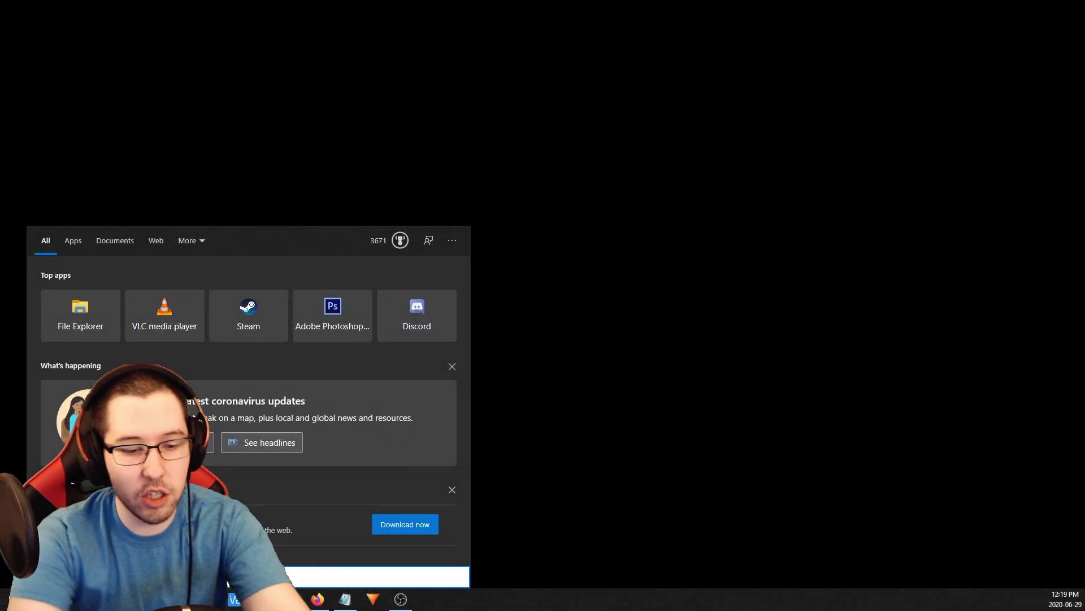
text(usb game)
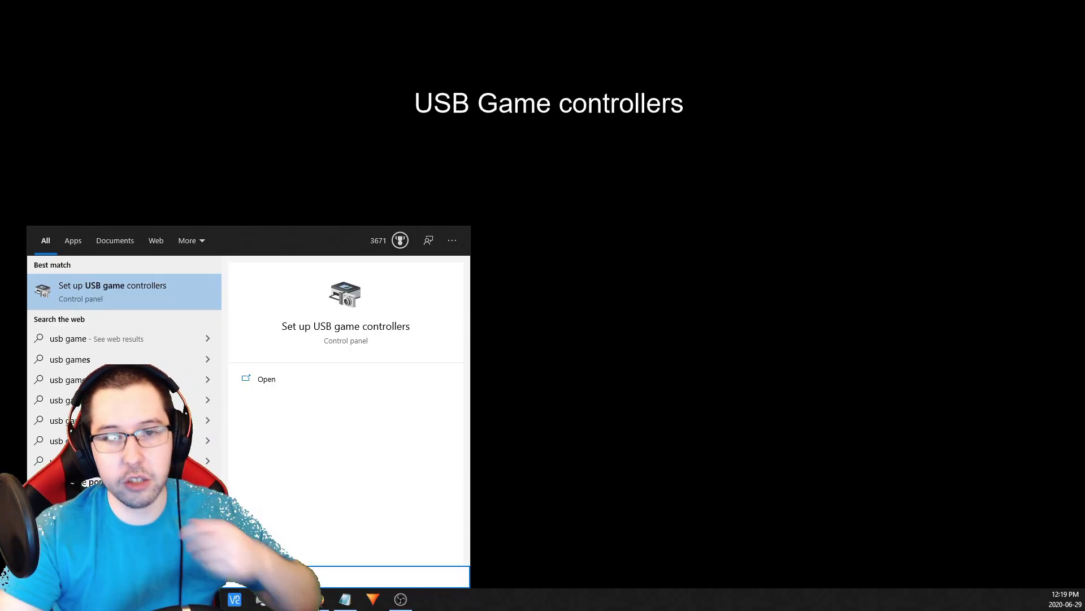
click(127, 290)
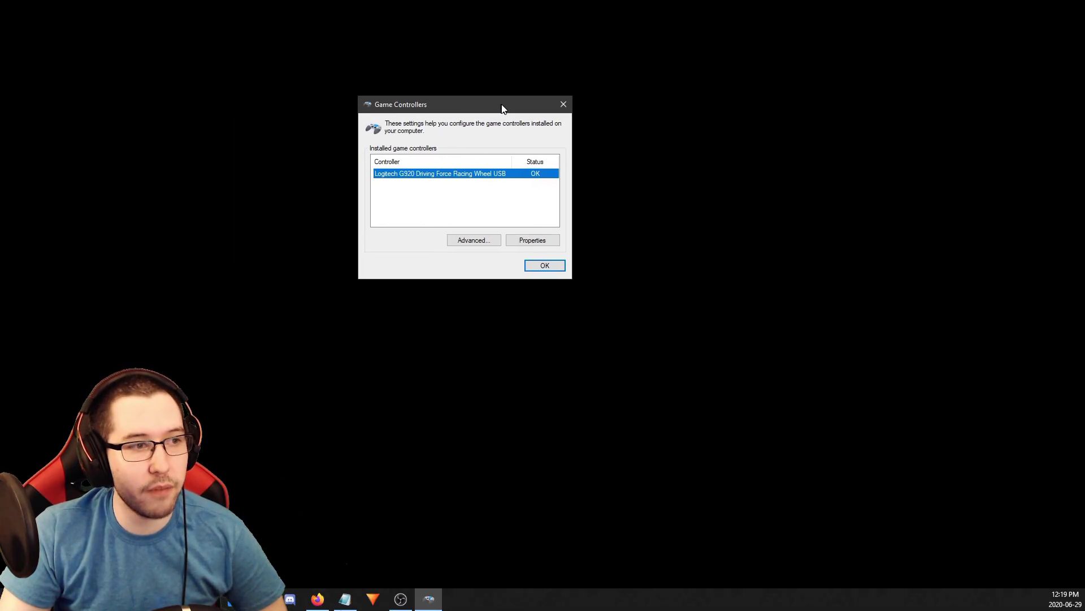
drag(502, 104, 640, 149)
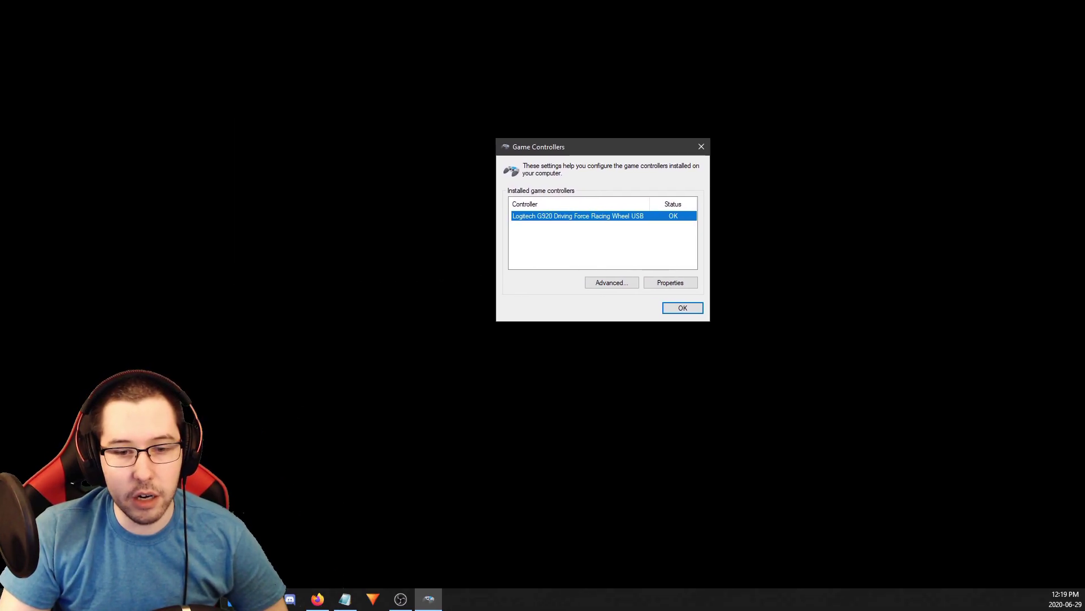
drag(602, 146, 491, 144)
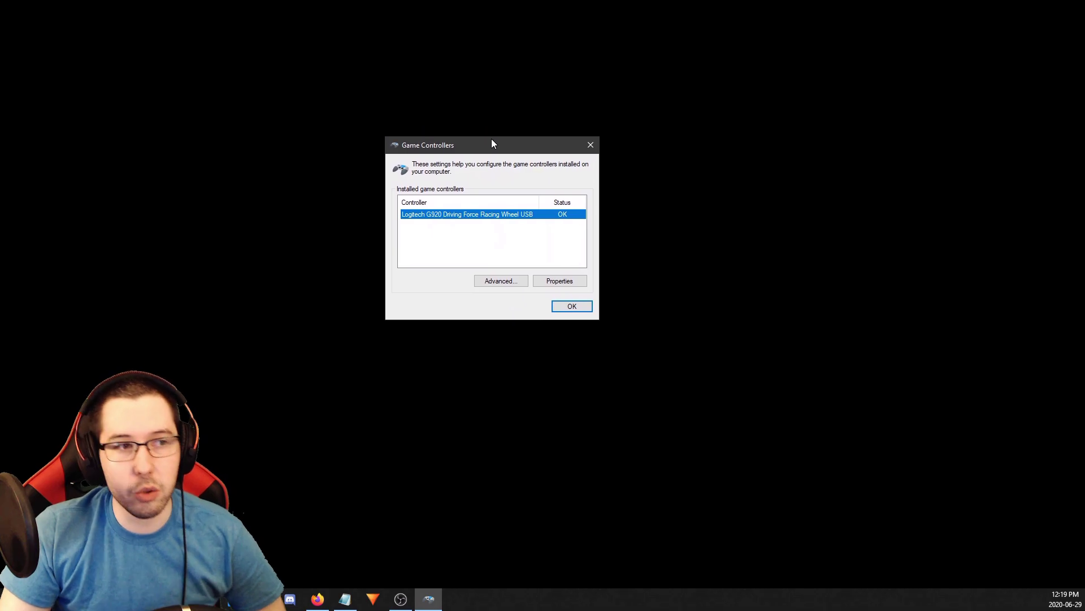
click(557, 284)
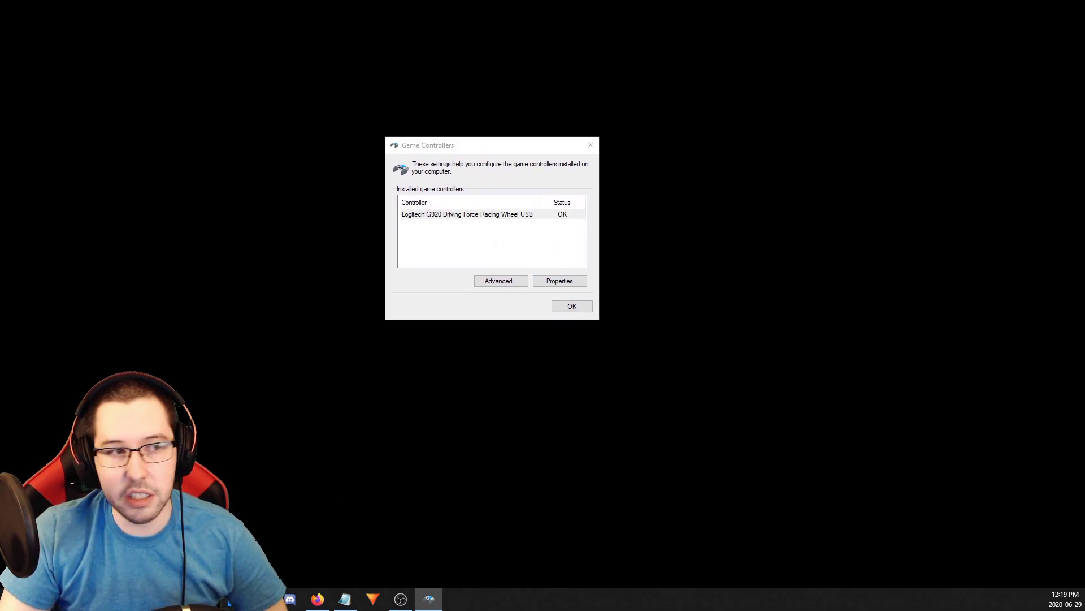
- Open the G920 properties window and position it beside Game Controllers
click(560, 281)
mouse_move(560, 143)
mouse_down()
mouse_move(212, 155)
mouse_move(262, 139)
mouse_move(548, 126)
mouse_move(540, 121)
mouse_move(703, 125)
mouse_move(551, 145)
mouse_up()
click(470, 146)
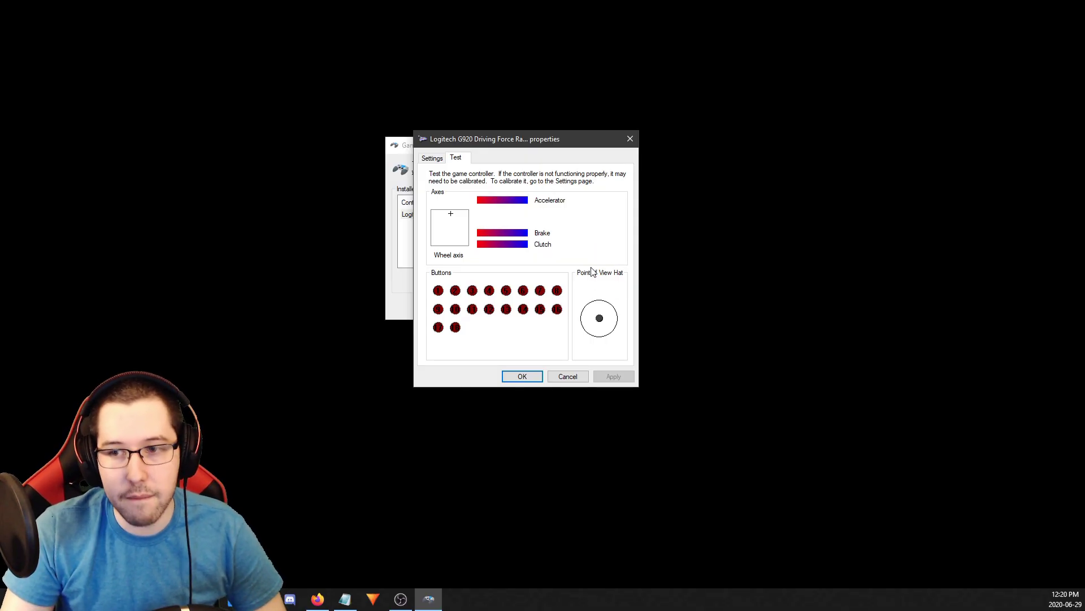
- Reset the wheel's calibration to default on the Settings tab and launch Calibrate
click(438, 161)
click(533, 223)
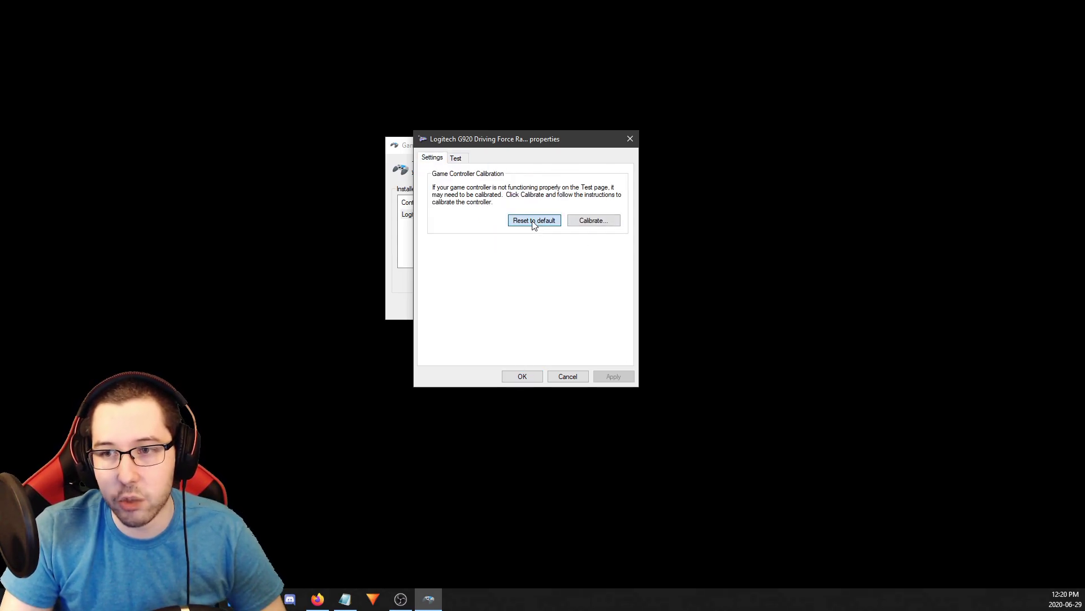
click(587, 223)
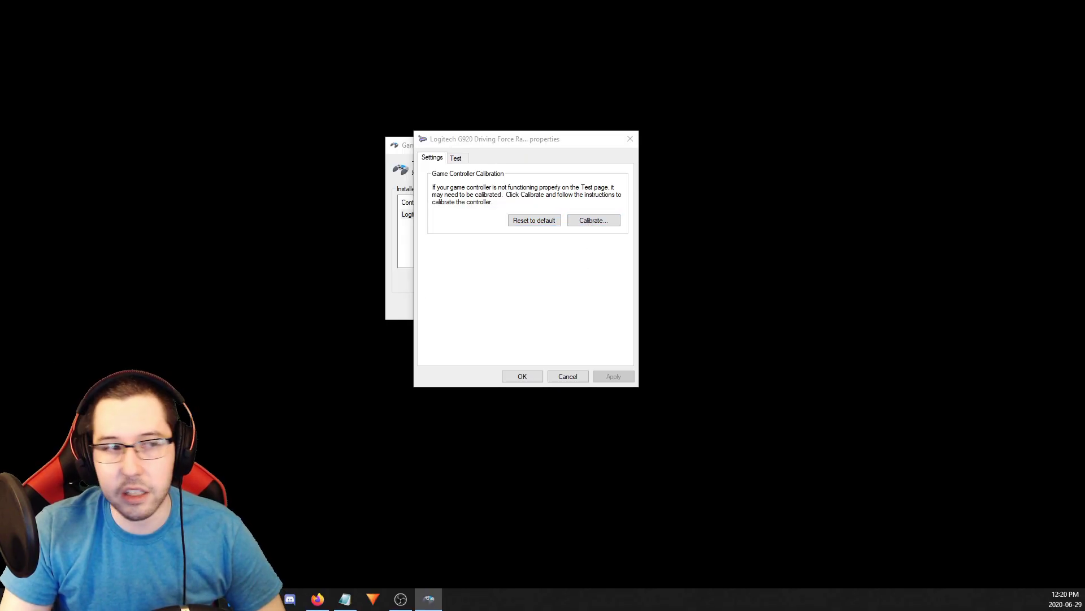
- Step through the wizard calibrating the wheel, accelerator, brake and clutch axes
drag(637, 150, 867, 138)
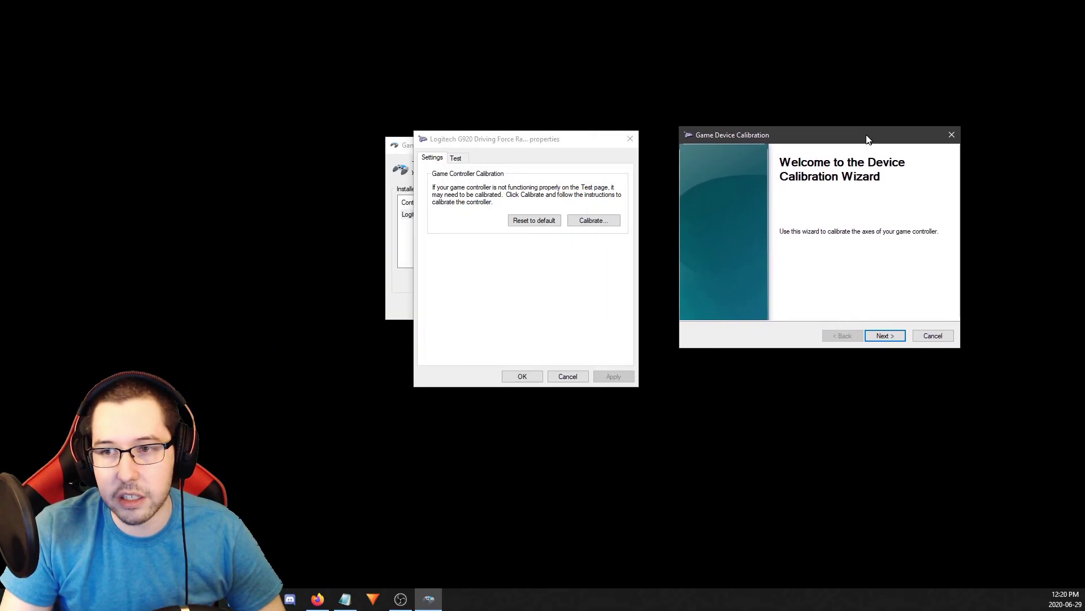
click(897, 335)
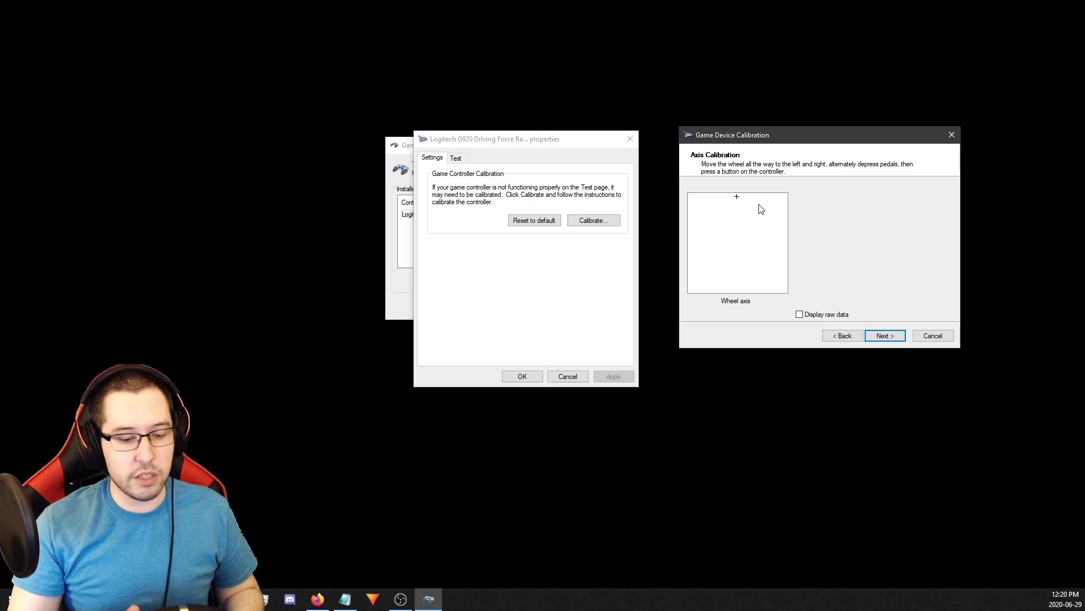
click(896, 338)
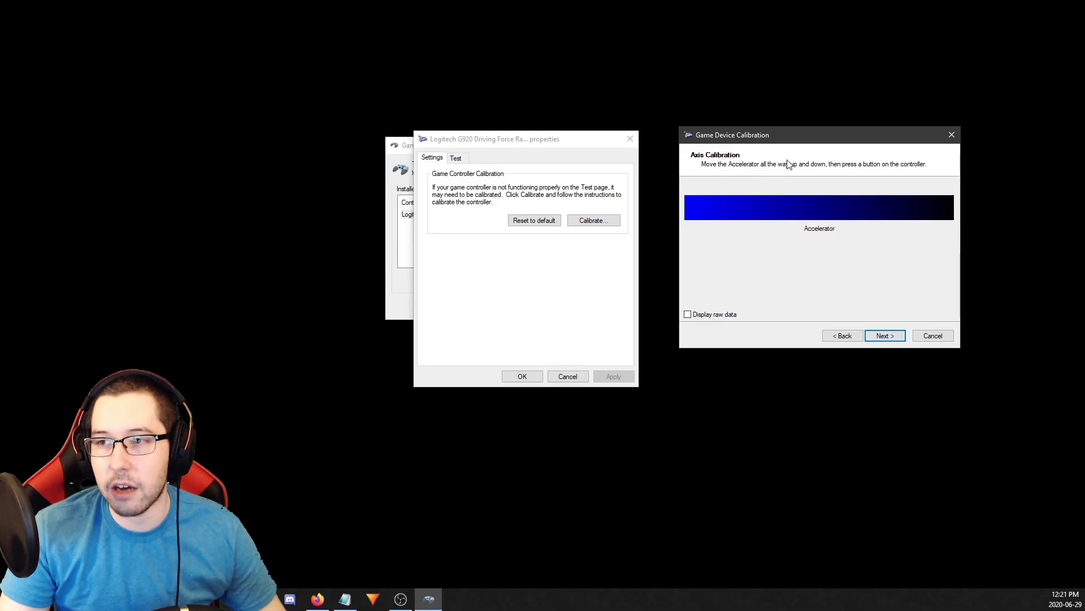
click(895, 335)
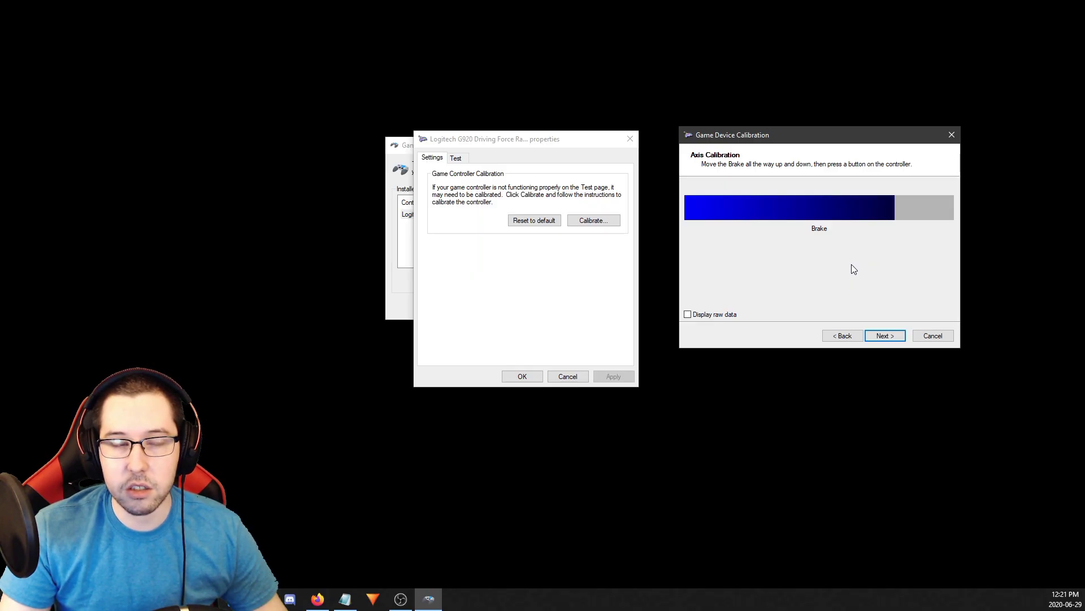
click(885, 336)
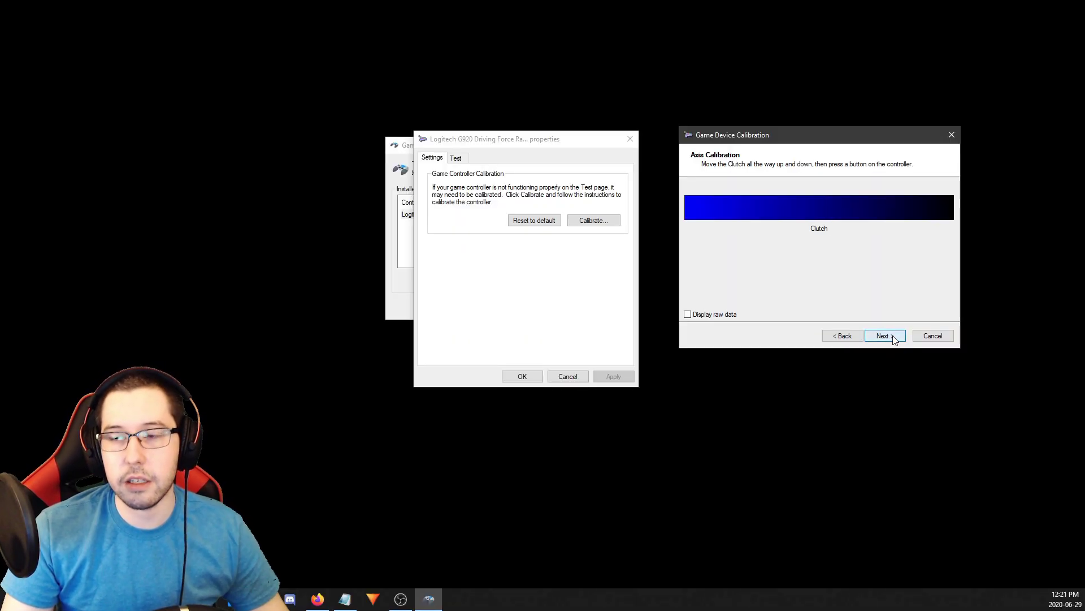
click(893, 337)
- Finish the wizard, verify the pedals on the Test tab, then apply and close the properties
click(890, 335)
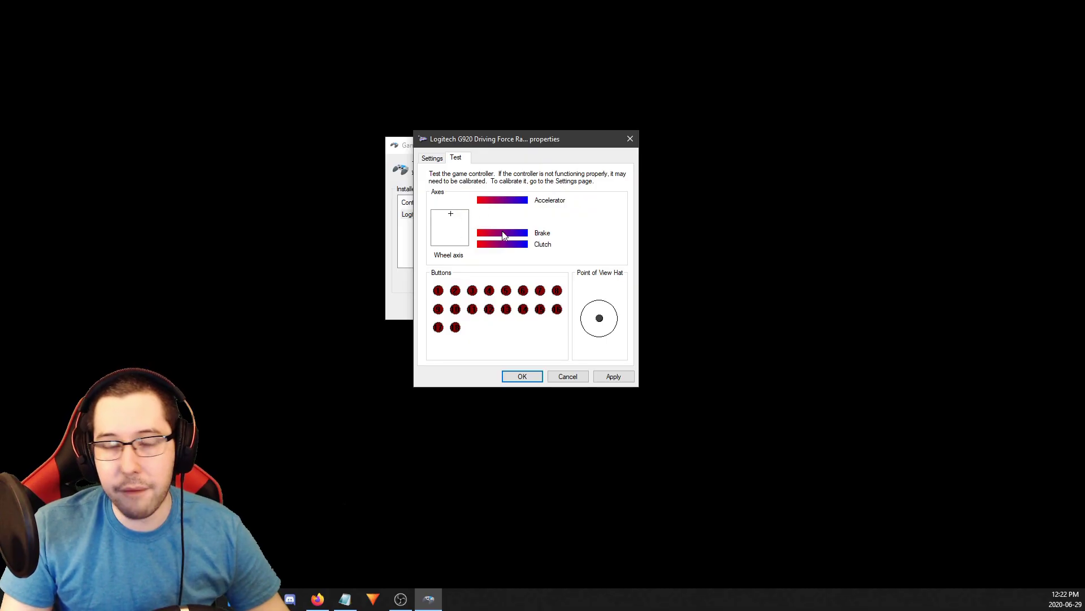
click(613, 376)
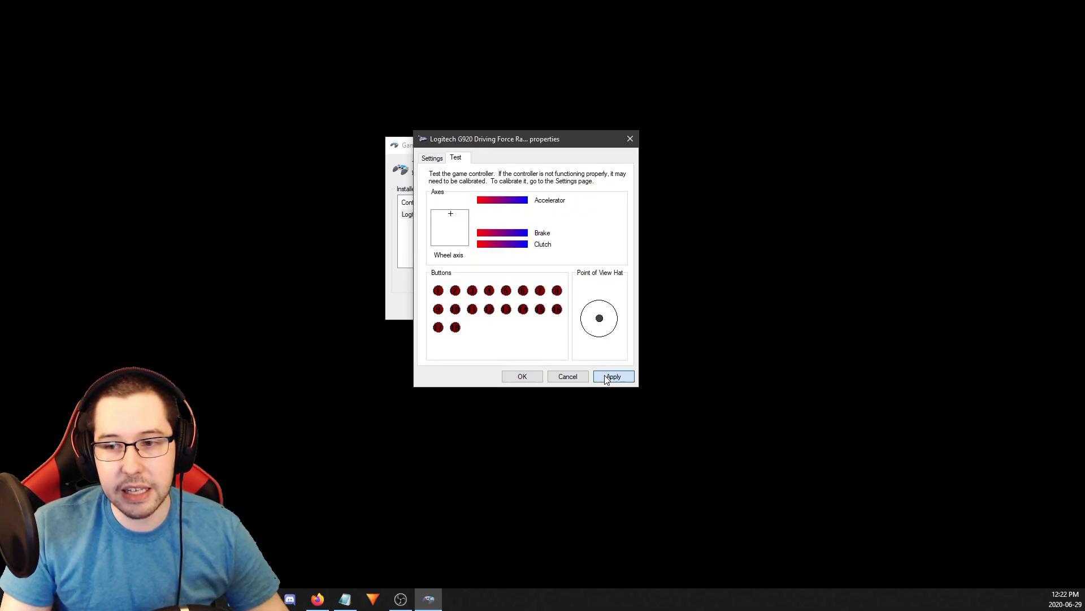
click(520, 376)
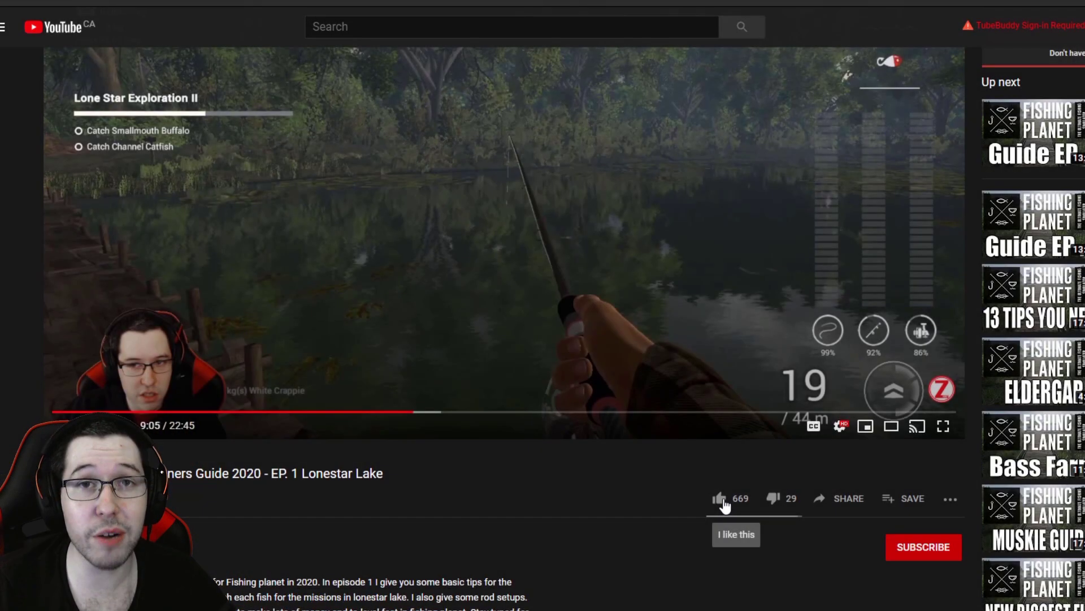
- Like the Fishing Planet video, subscribe with all notifications, and type 'Catch more fish!' as a comment
click(722, 499)
click(928, 549)
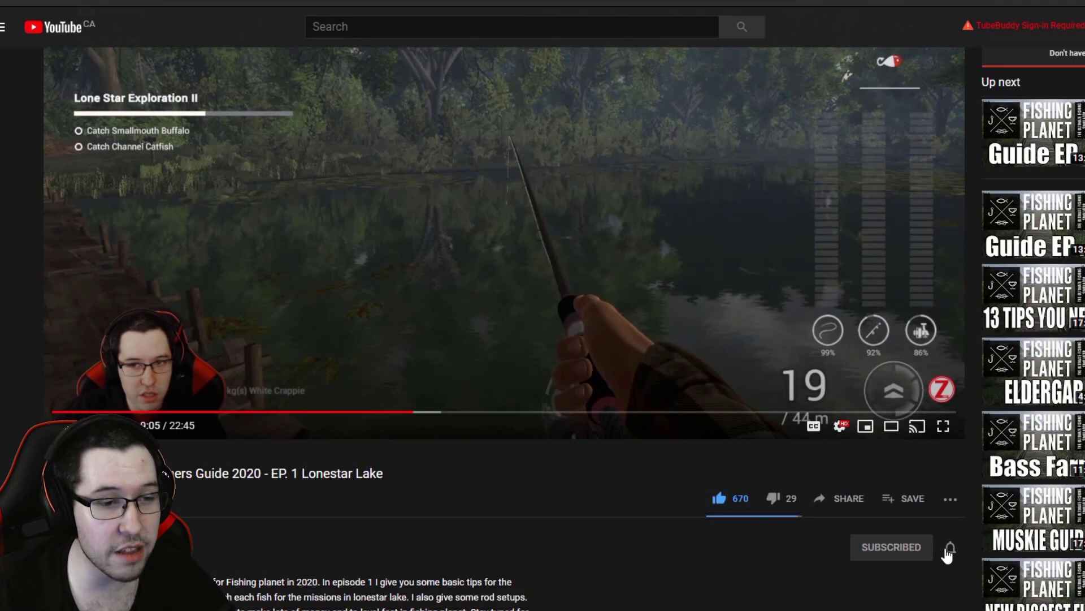
click(950, 548)
click(981, 580)
scroll(577, 583, down, 5)
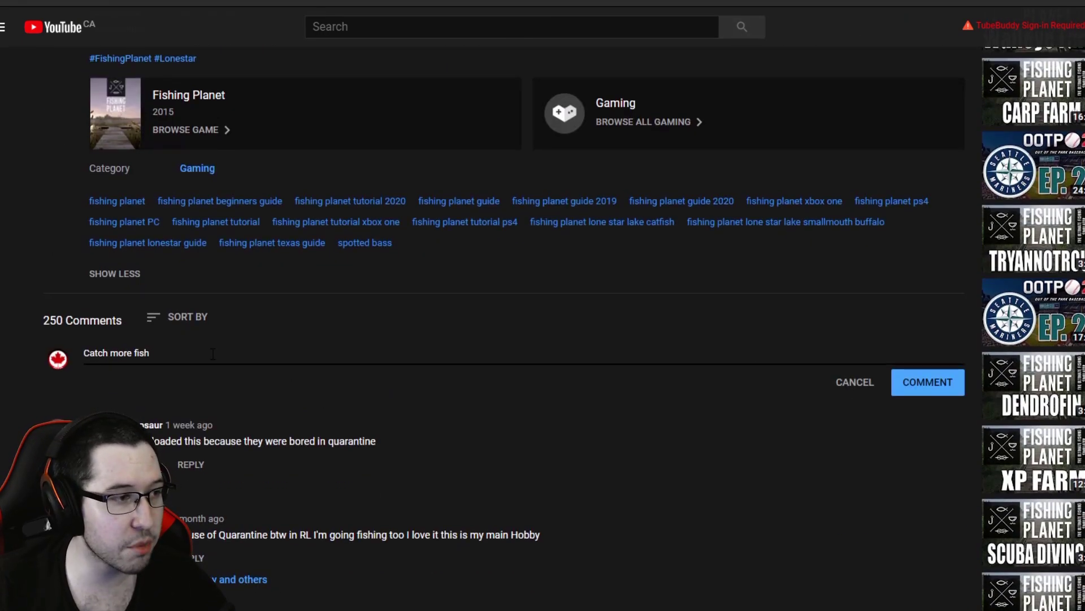
text(!)
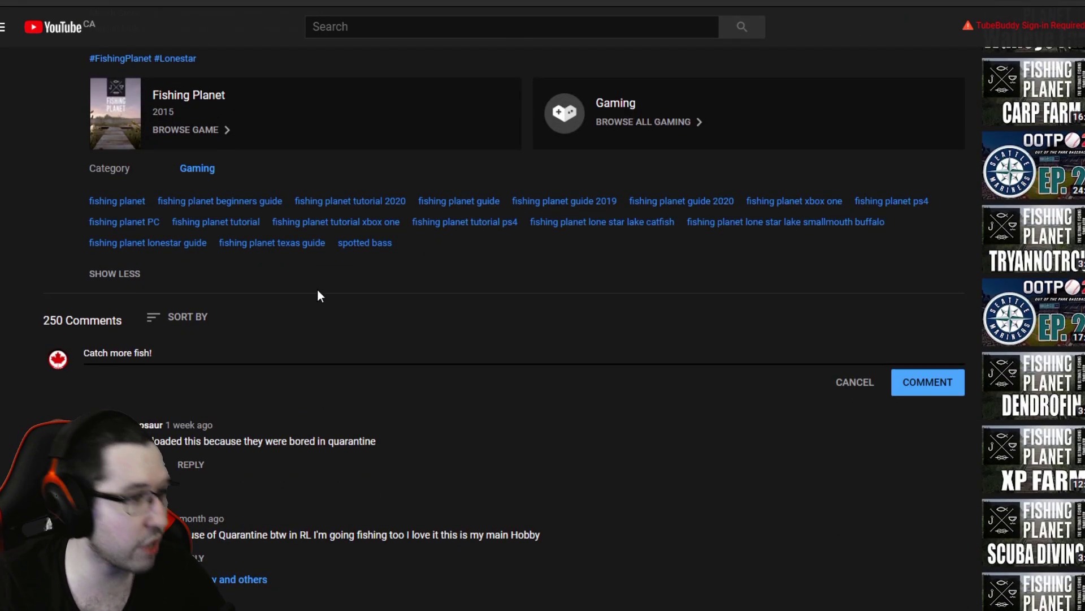